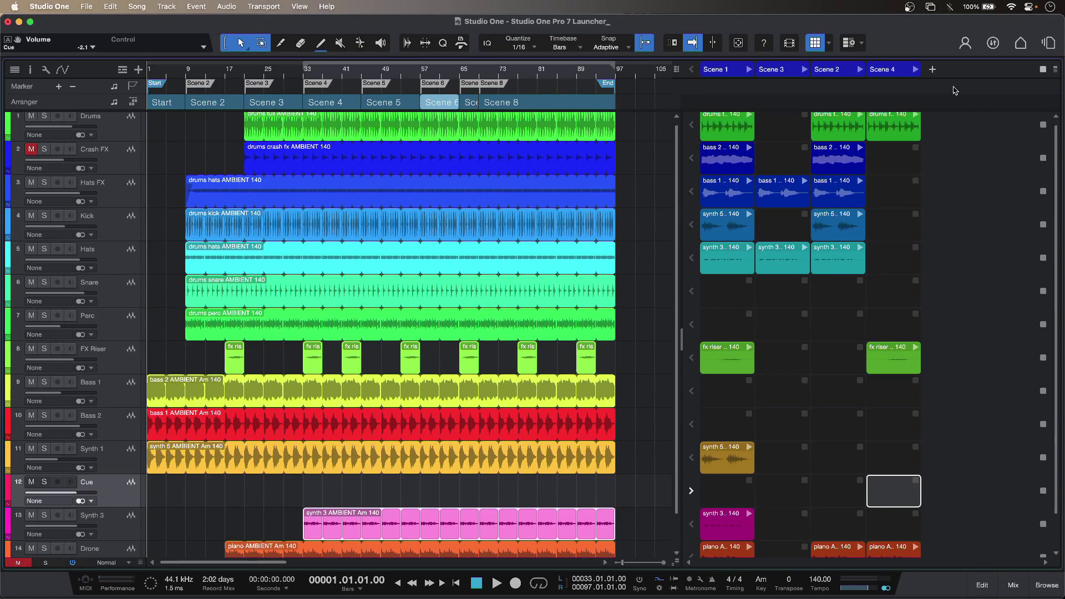
# Step: Hide the Launcher and audition the arrangement from the start, from bar 9 and from bar 33
pyautogui.press('F12')
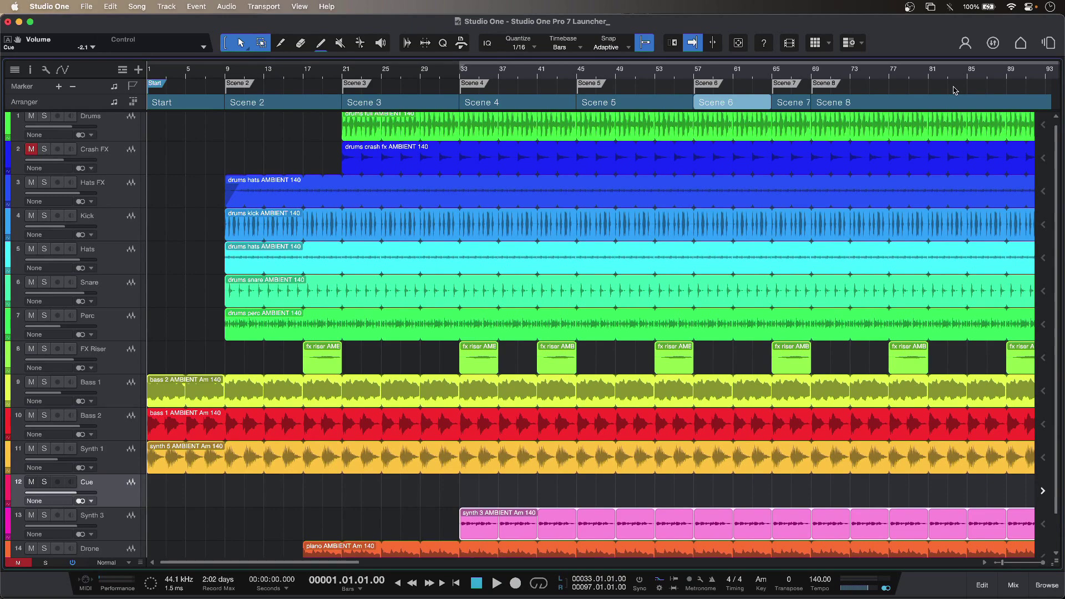
pyautogui.press('space')
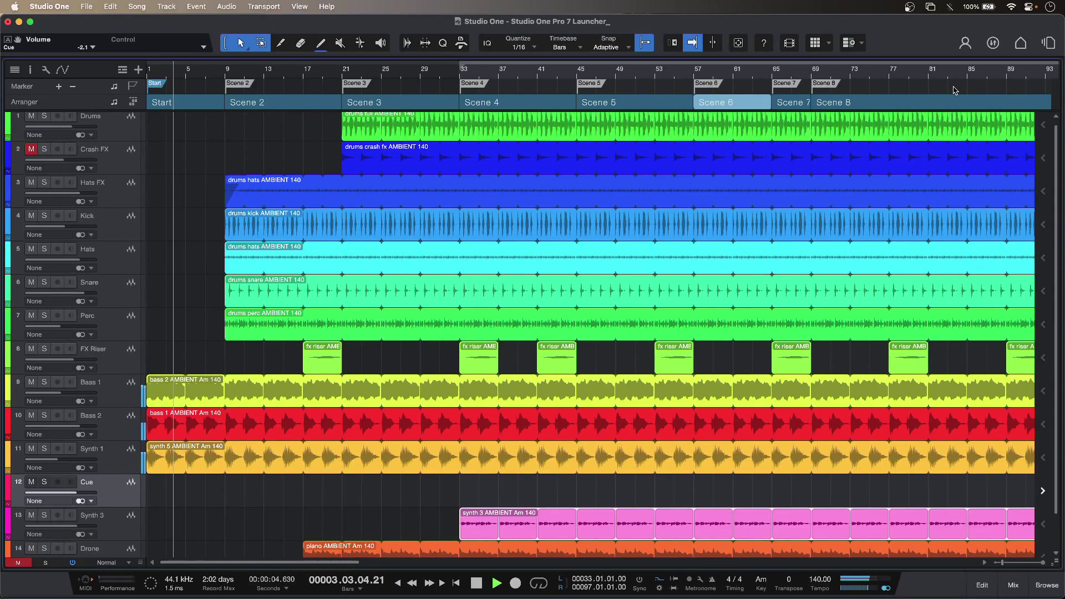
pyautogui.press('space')
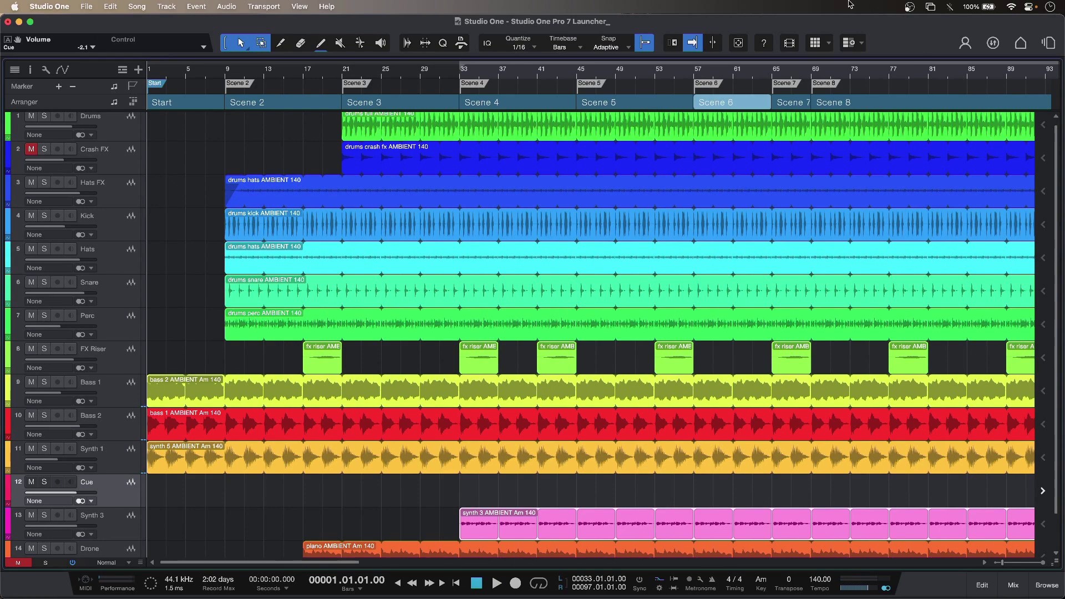
pyautogui.click(226, 367)
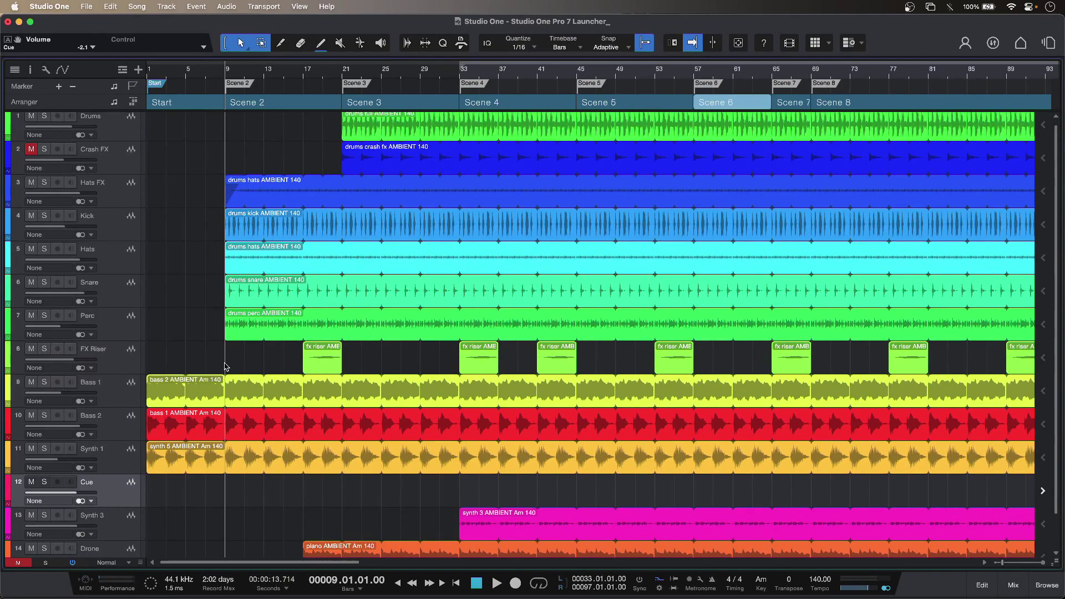
pyautogui.press('space')
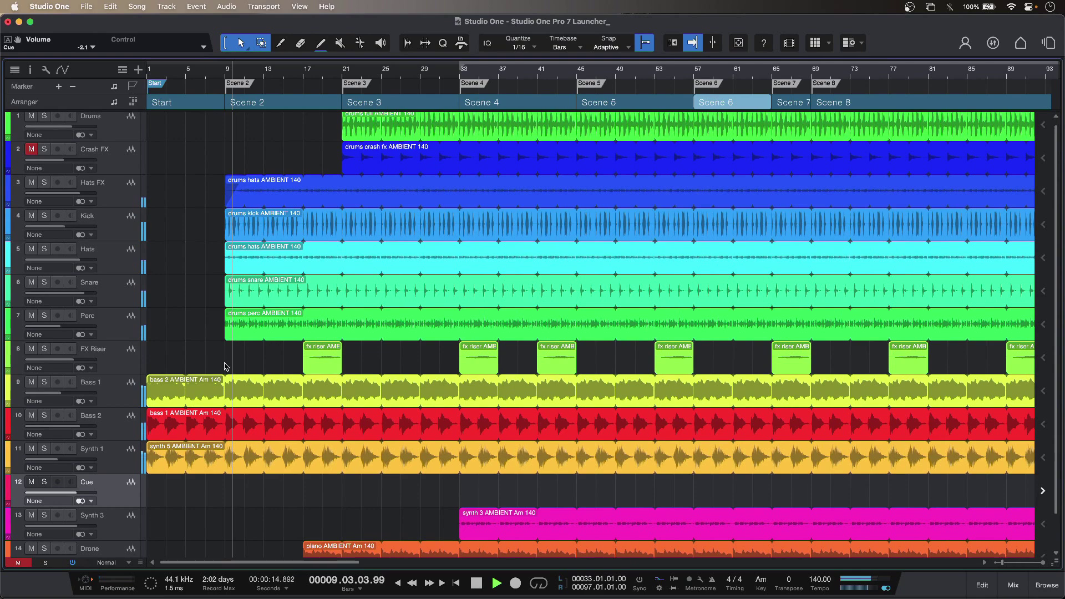
pyautogui.press('space')
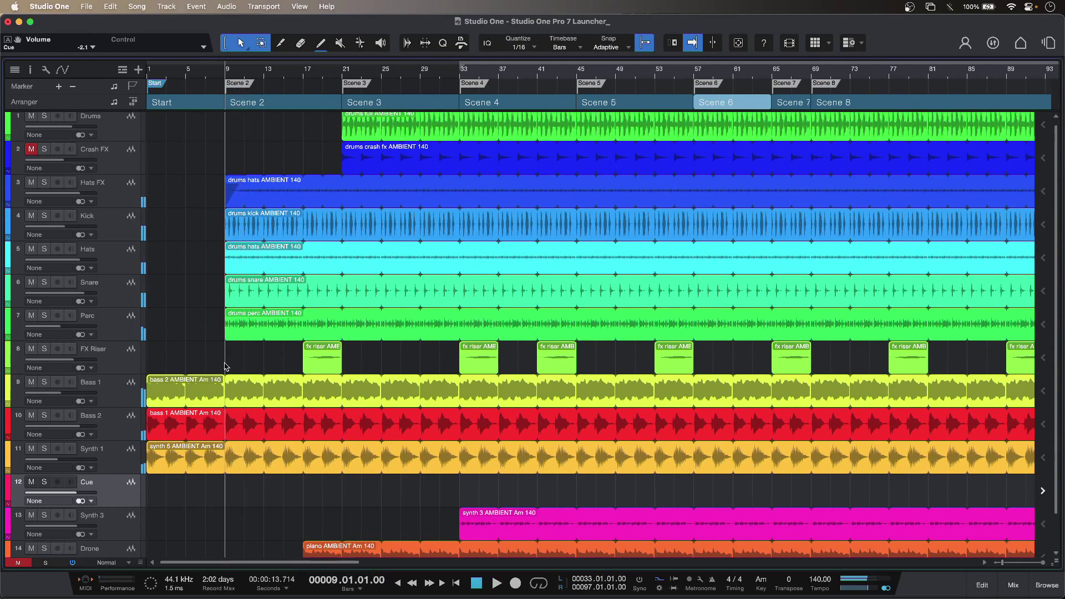
pyautogui.click(460, 383)
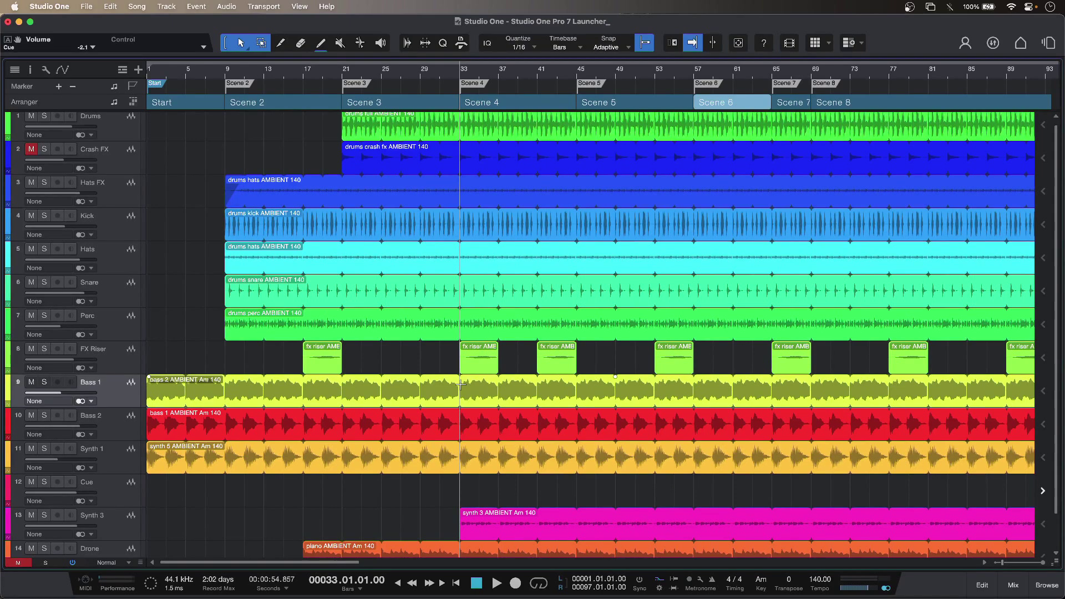
pyautogui.press('space')
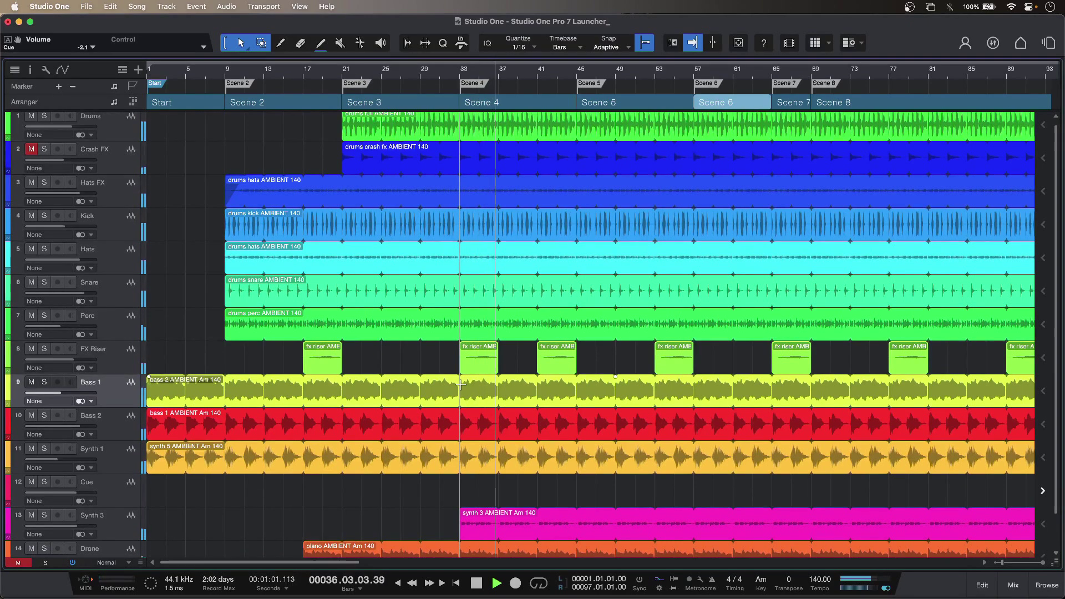
pyautogui.press('space')
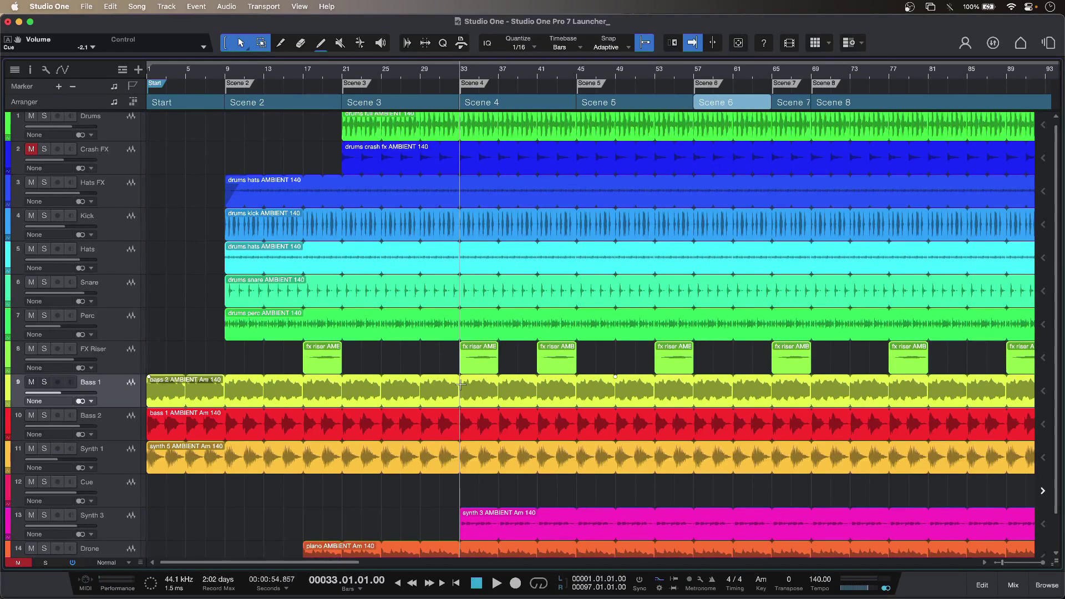
# Step: Show the Launcher again and launch the fx riser 140 clip in Scene 4
pyautogui.hotkey('shift', 'l')
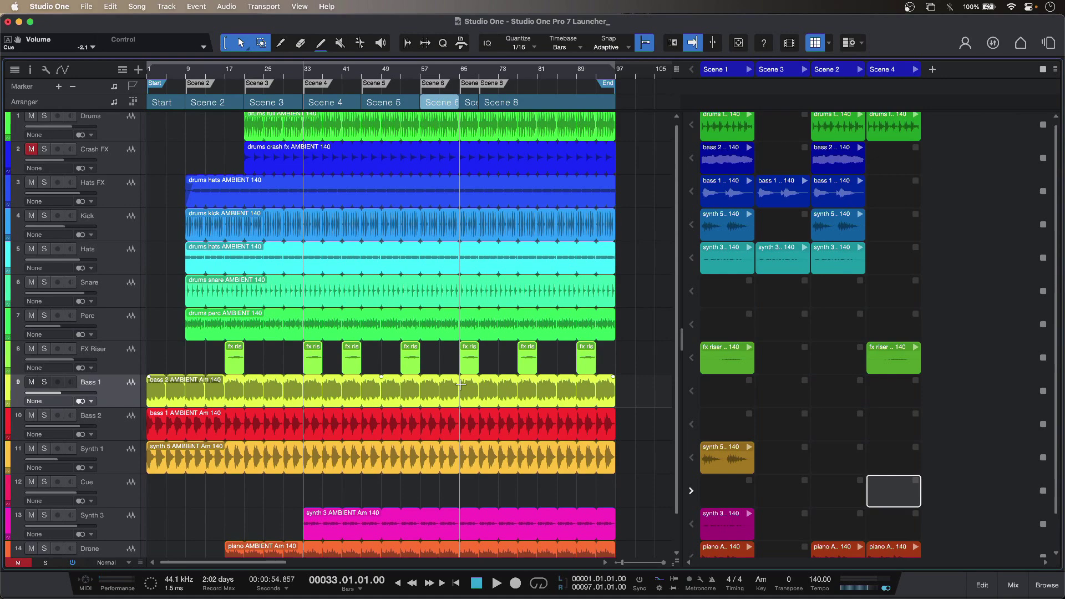
pyautogui.press('super+z')
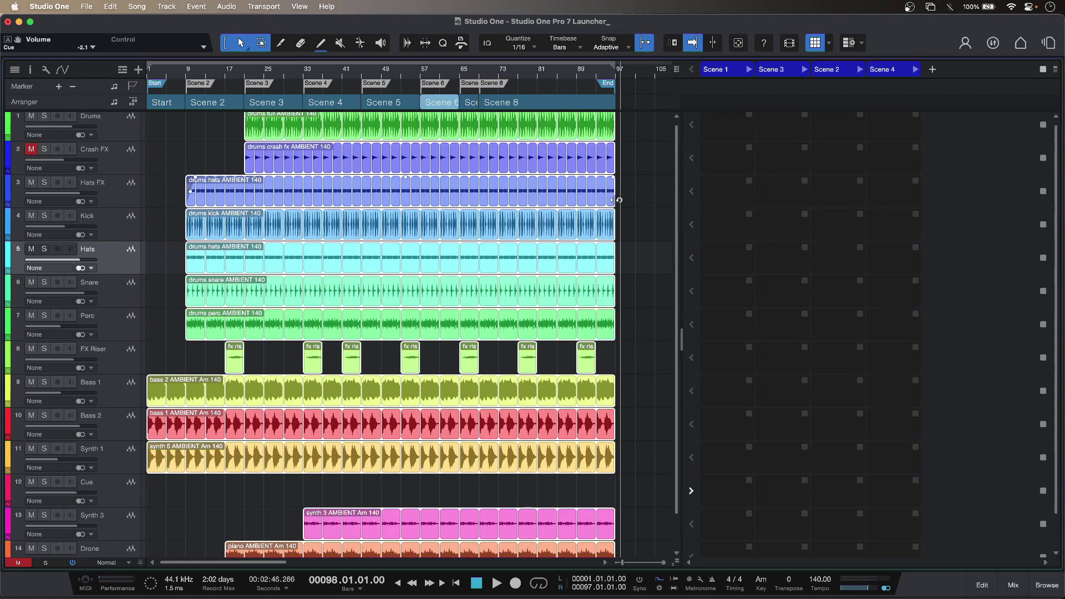
pyautogui.press('super+shift+z')
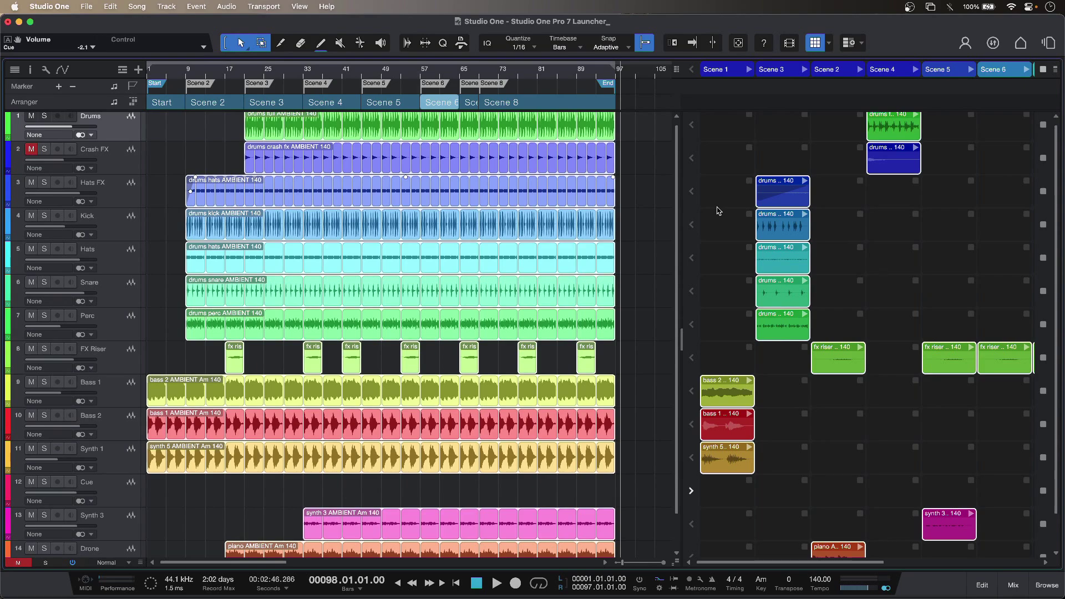
pyautogui.click(692, 71)
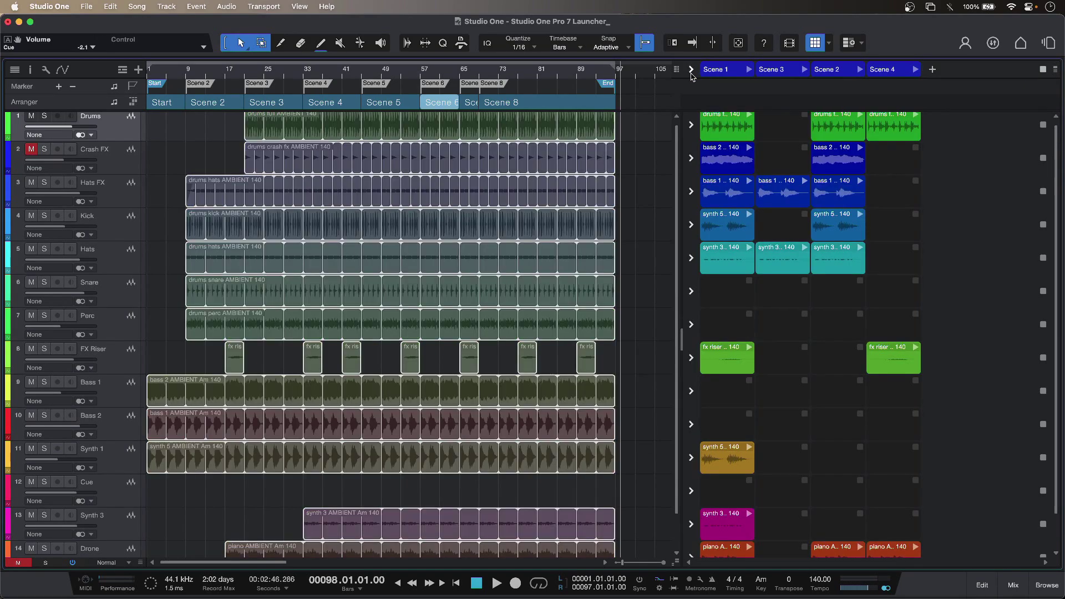
pyautogui.click(691, 73)
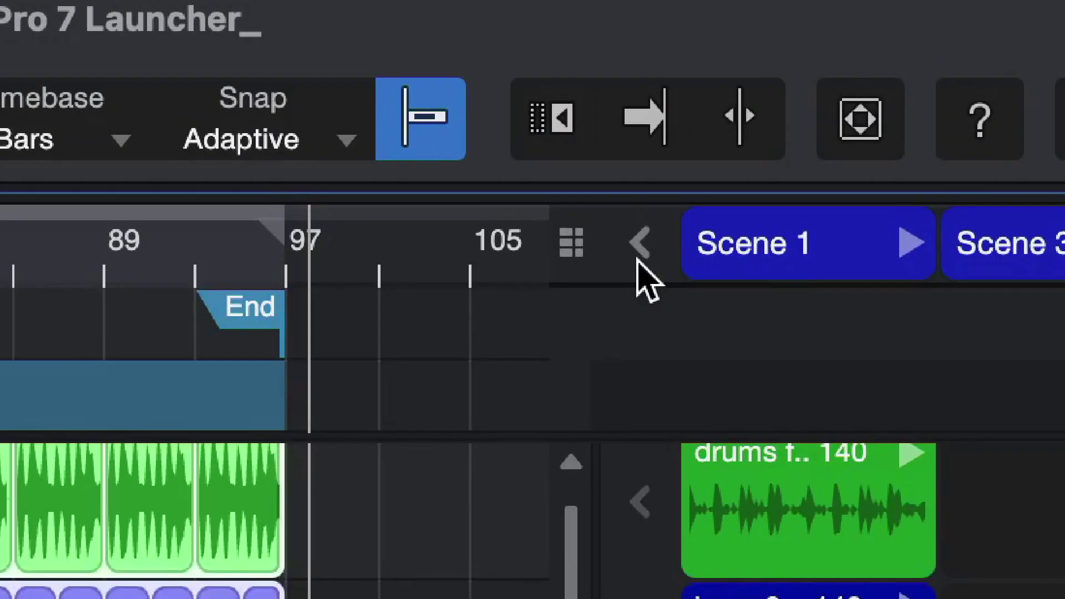
pyautogui.click(638, 259)
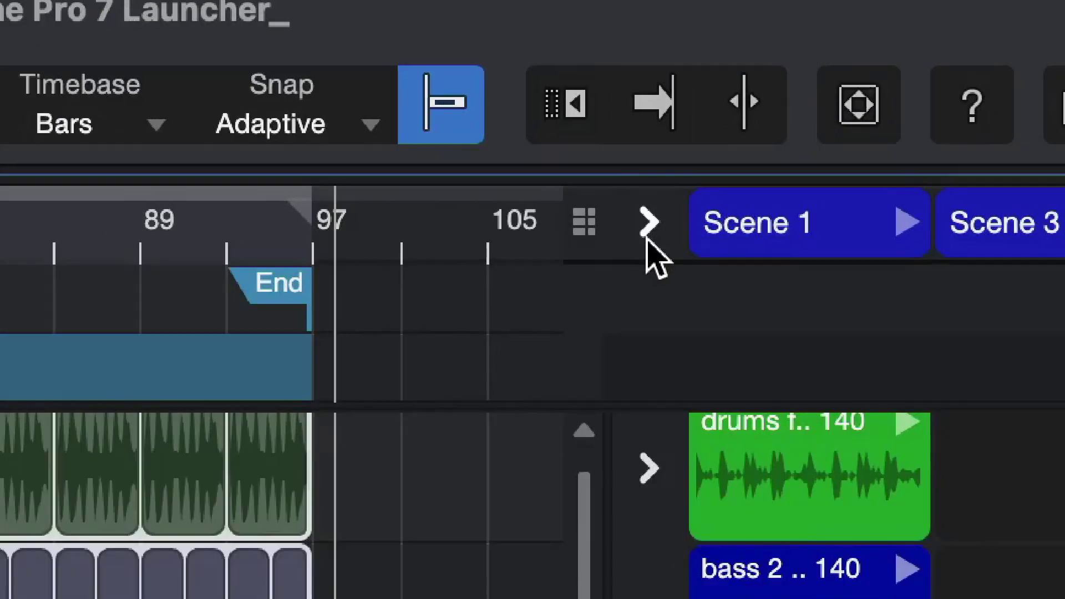
pyautogui.click(638, 259)
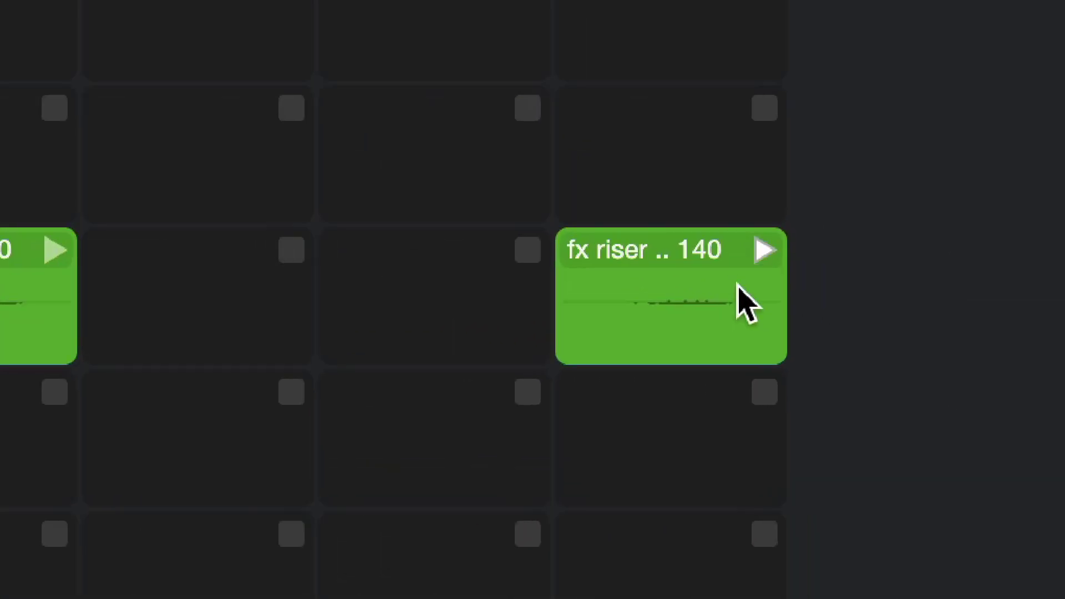
pyautogui.click(759, 255)
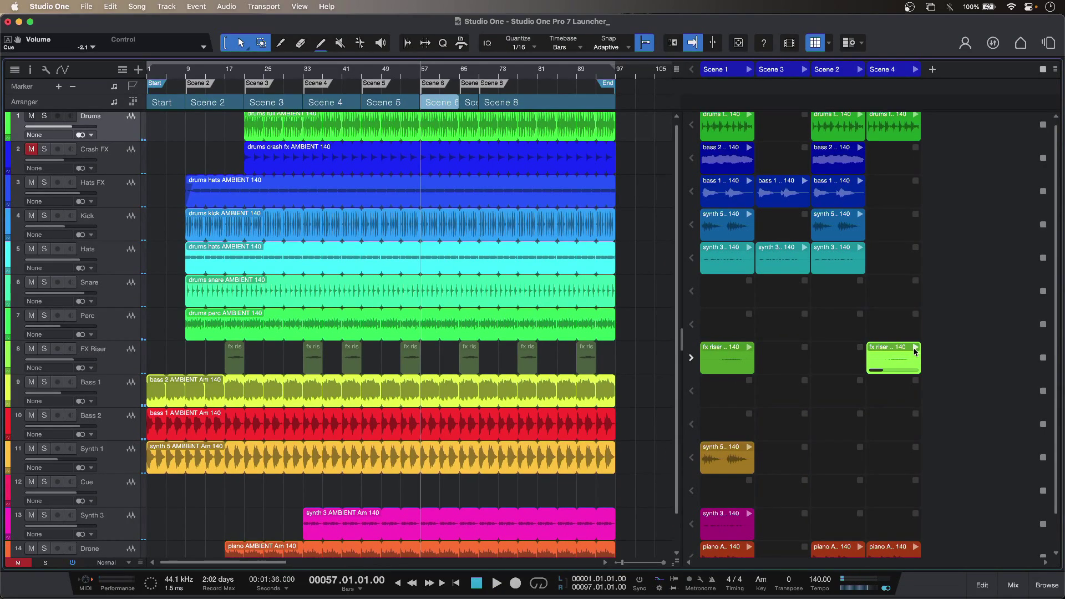
pyautogui.click(915, 69)
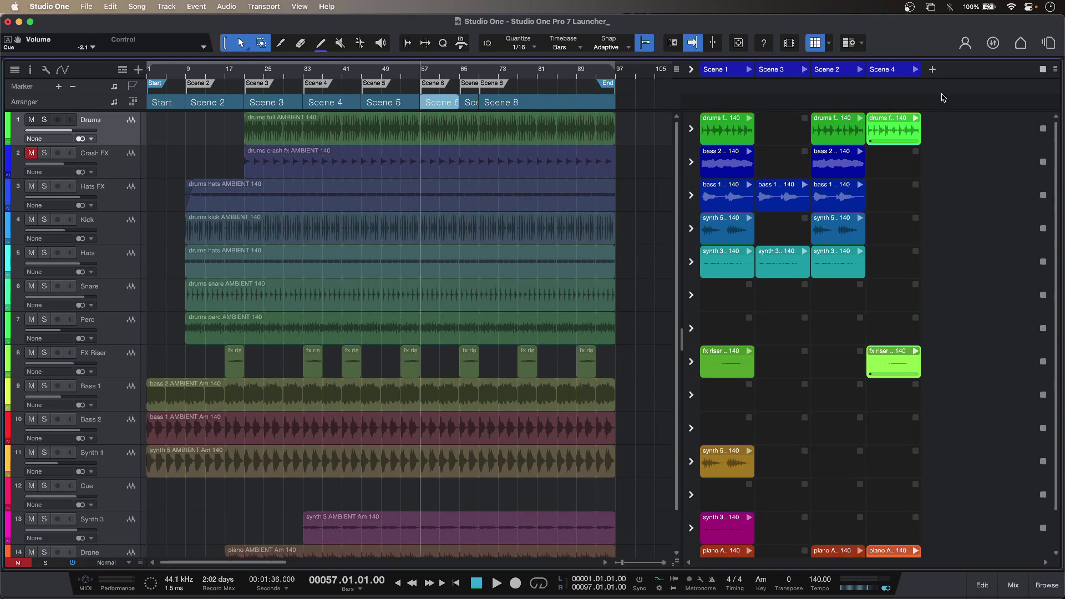
pyautogui.click(916, 70)
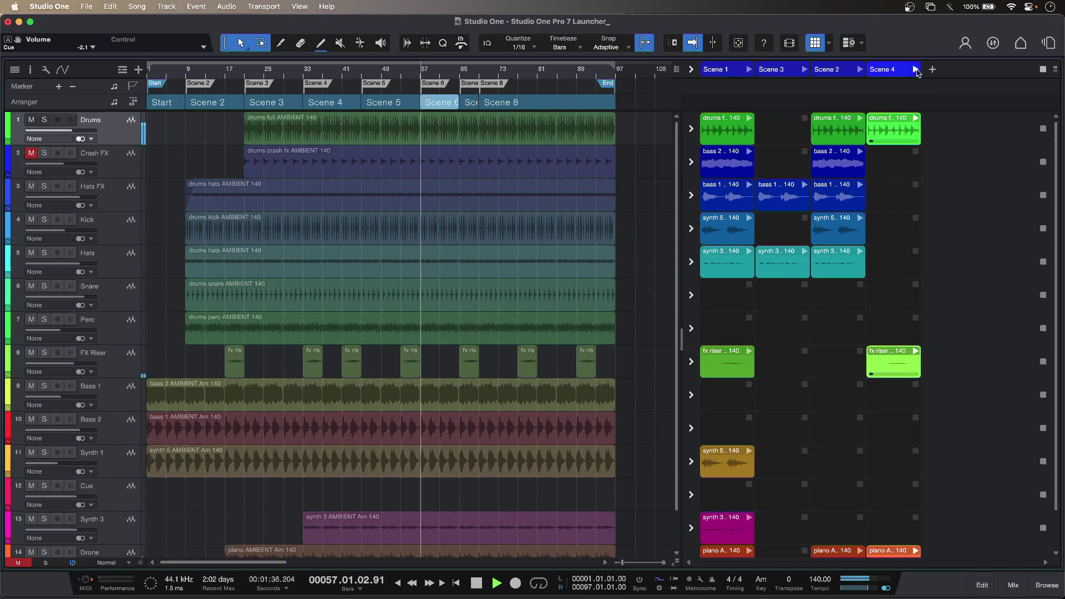
pyautogui.click(804, 70)
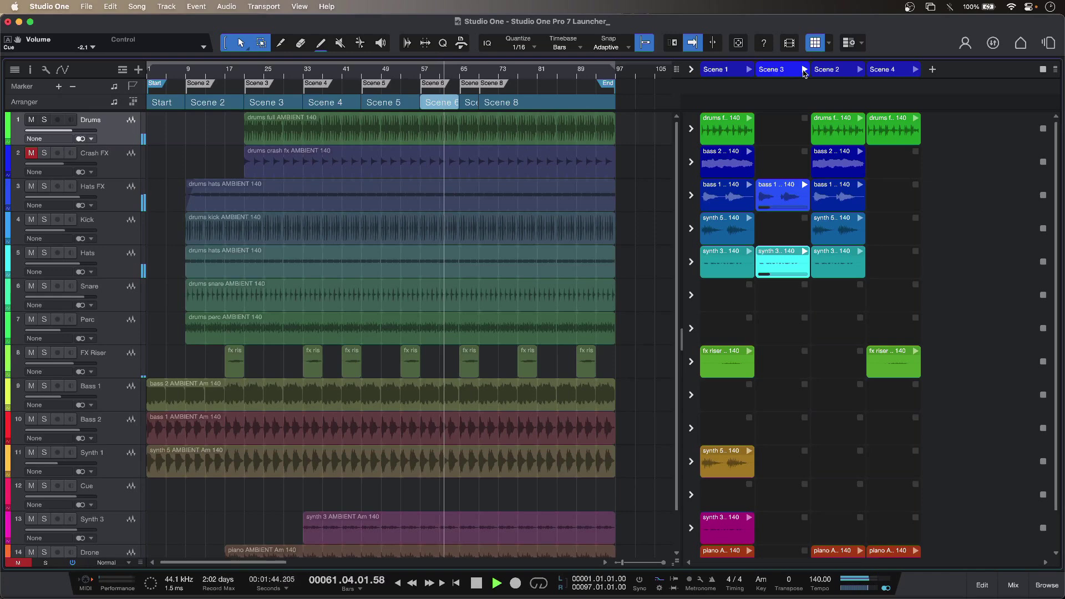
pyautogui.click(749, 71)
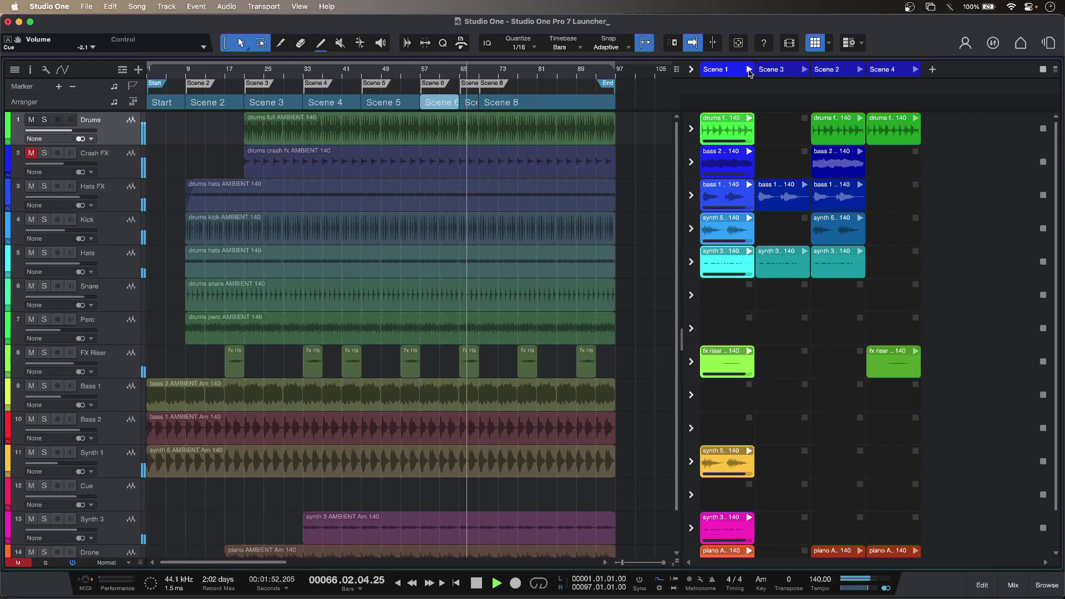
pyautogui.press('space')
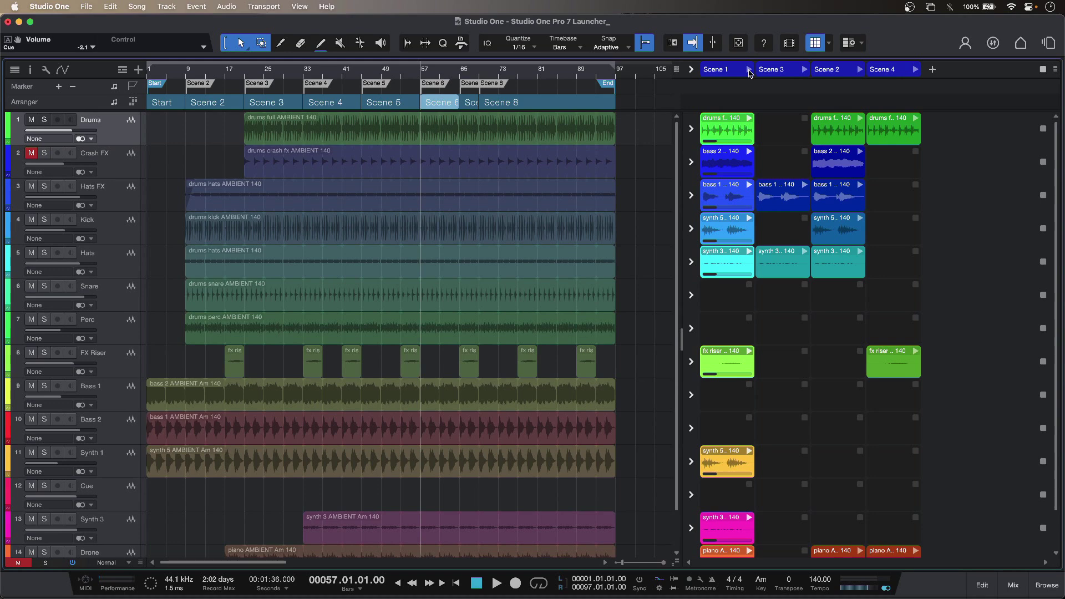
# Step: At bar 101, add Scene 5 and copy the Bass 1, Synth 3 and piano clips into it
pyautogui.click(748, 70)
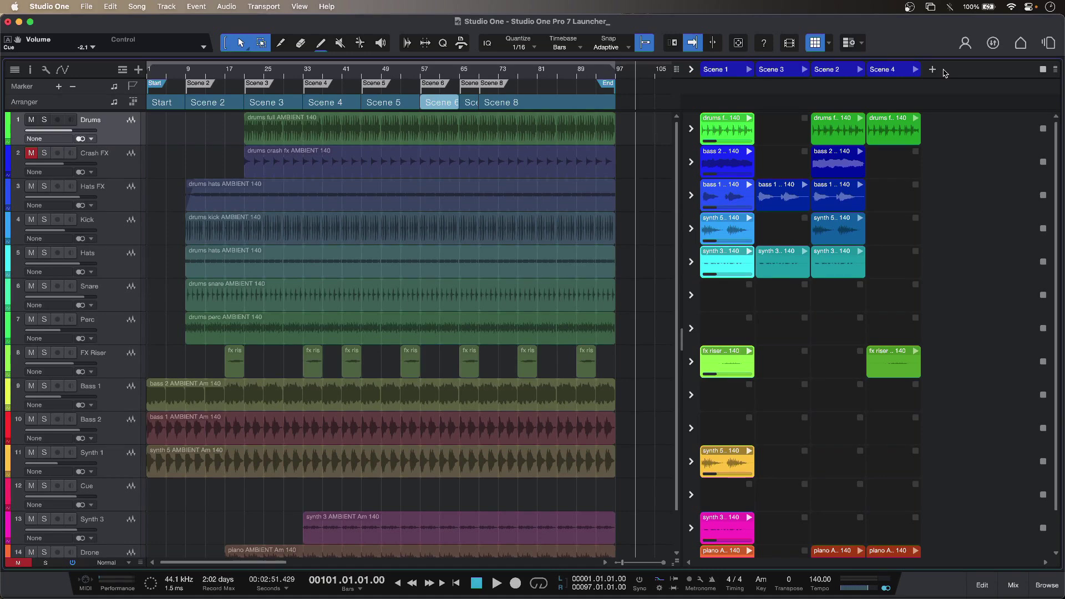
pyautogui.click(932, 71)
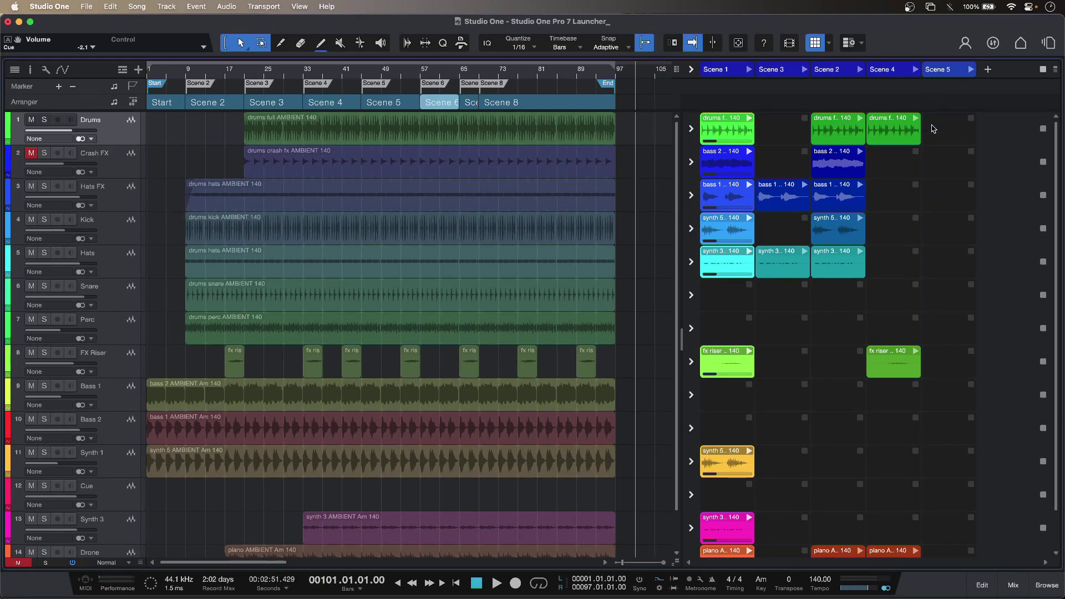
pyautogui.moveTo(838, 200); pyautogui.dragTo(941, 203)
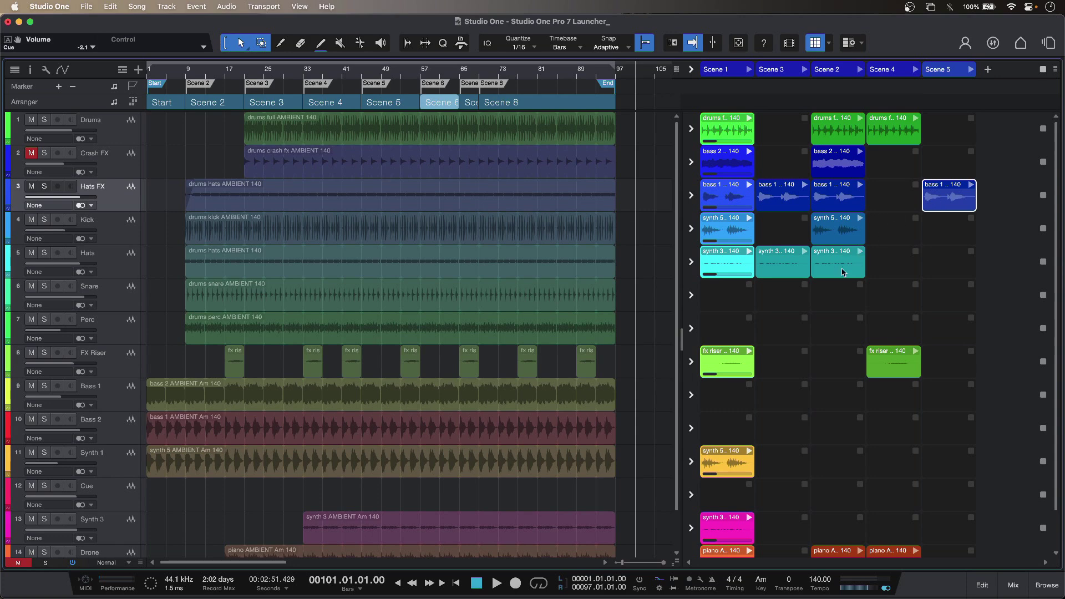
pyautogui.moveTo(845, 272); pyautogui.dragTo(954, 268)
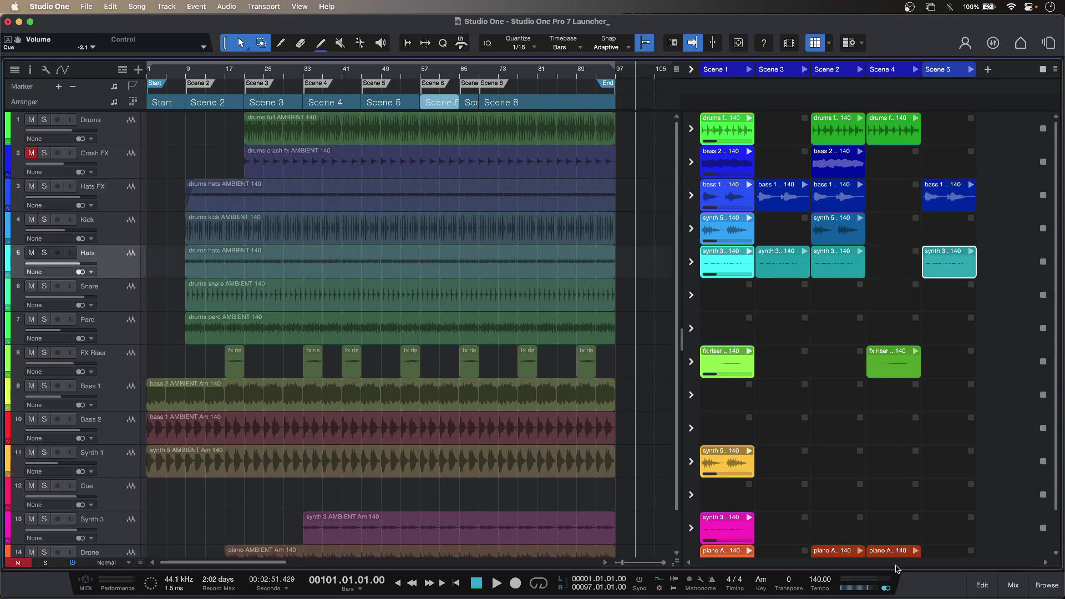
pyautogui.moveTo(897, 557); pyautogui.dragTo(949, 555)
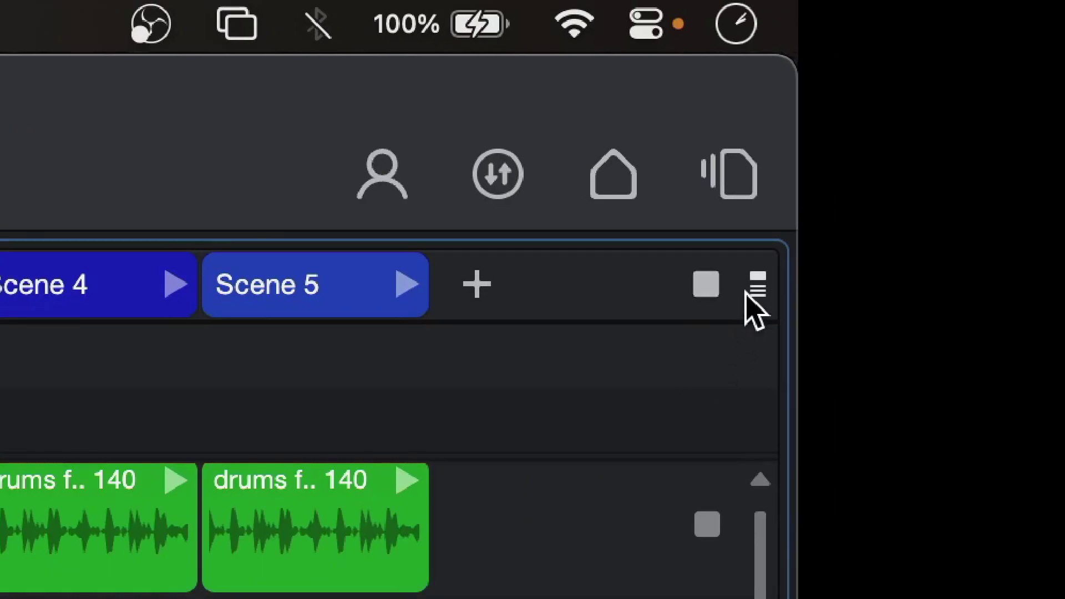
# Step: Add Scene 4 to Playlist 1 with a repeat count of 2
pyautogui.click(758, 284)
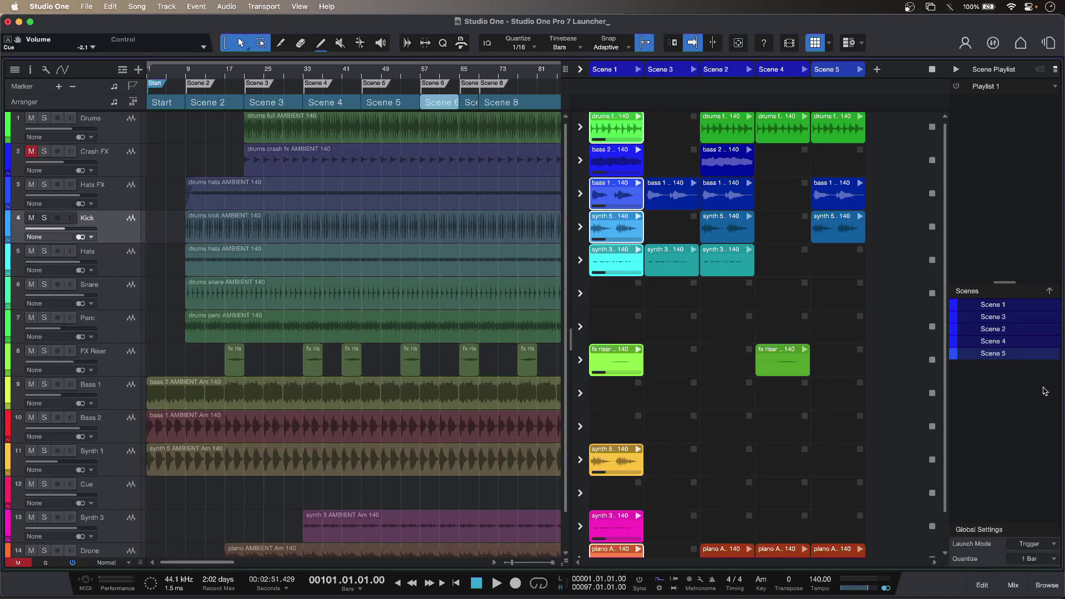
pyautogui.click(1030, 346)
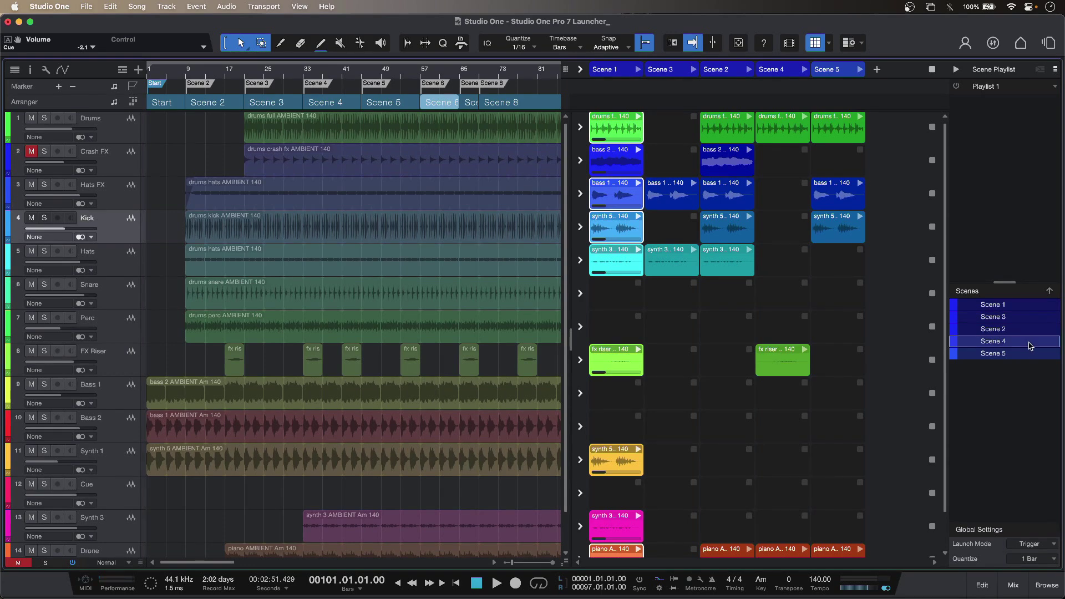
pyautogui.click(1050, 291)
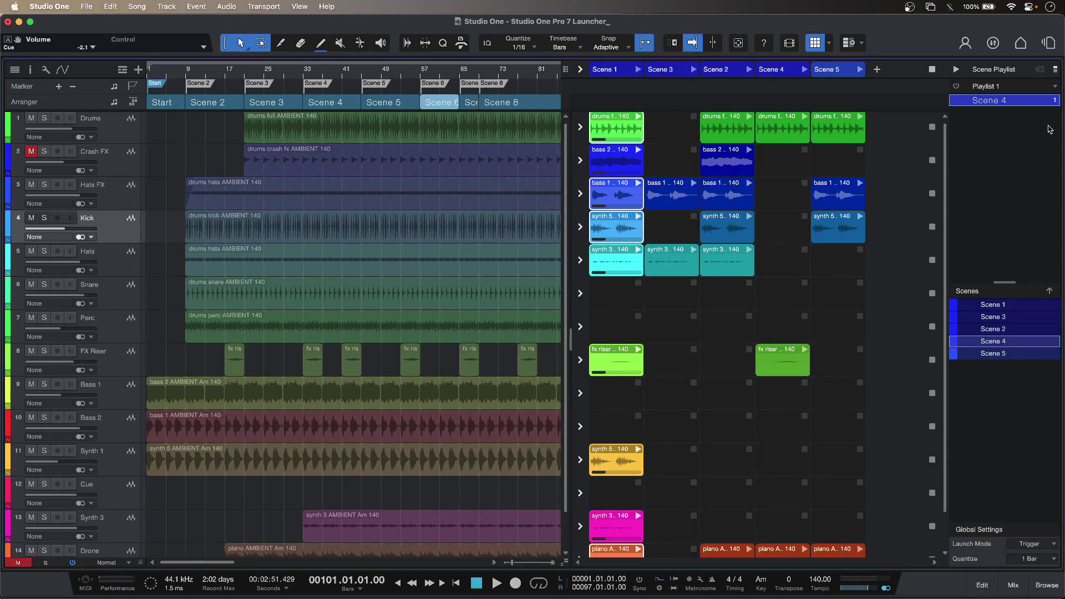
pyautogui.click(1054, 100)
pyautogui.write('2')
pyautogui.press('Return')
# Step: Append Scene 3 and then Scene 1 to the playlist
pyautogui.click(993, 317)
pyautogui.click(1050, 290)
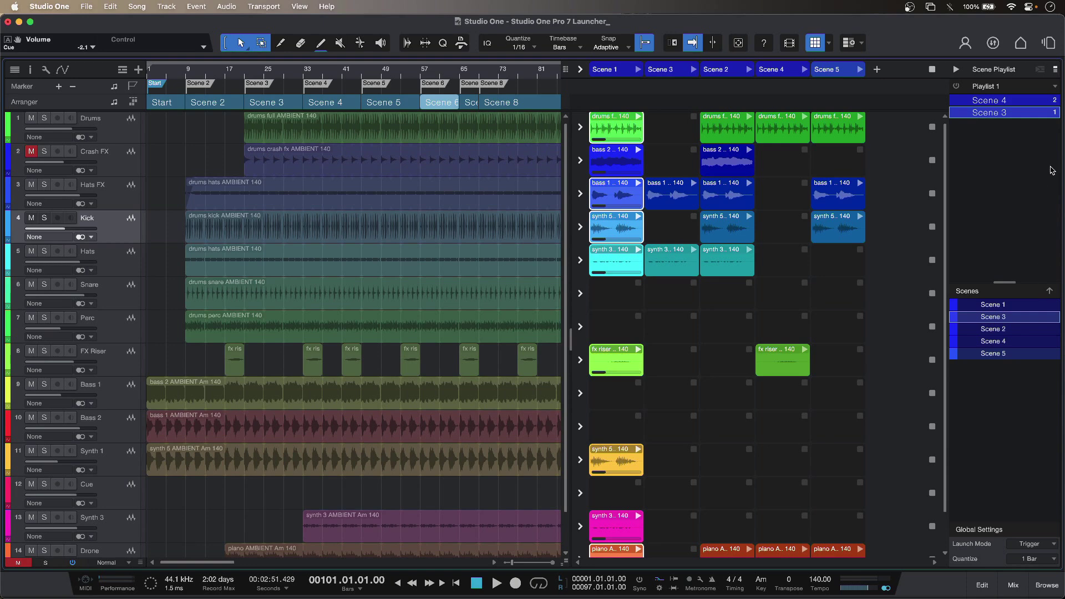
pyautogui.click(956, 68)
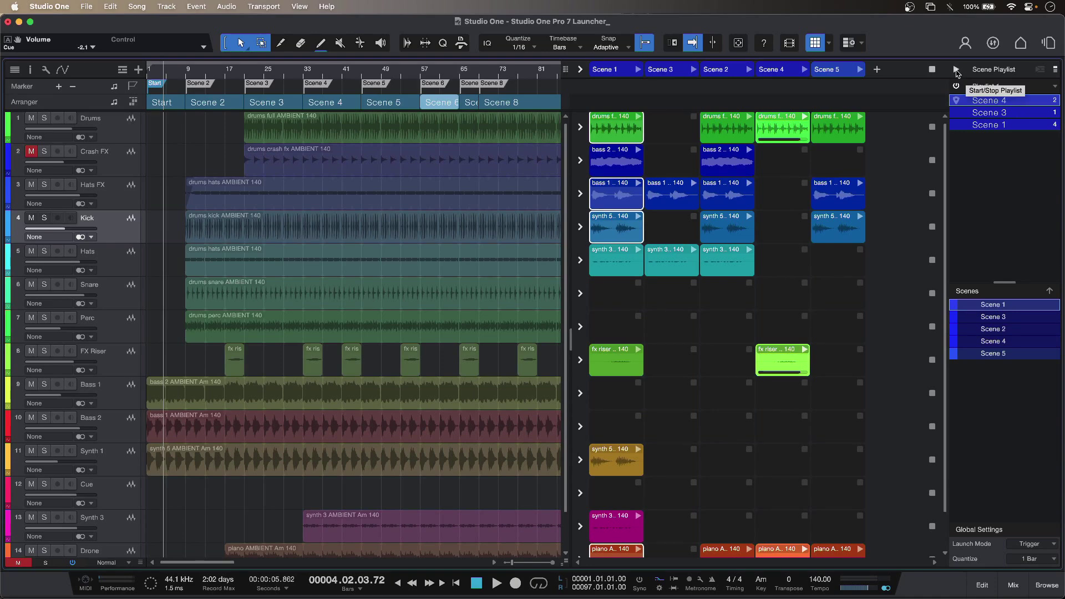
# Step: Play Playlist 1 from the Scene Playlist panel, then stop it
pyautogui.click(956, 70)
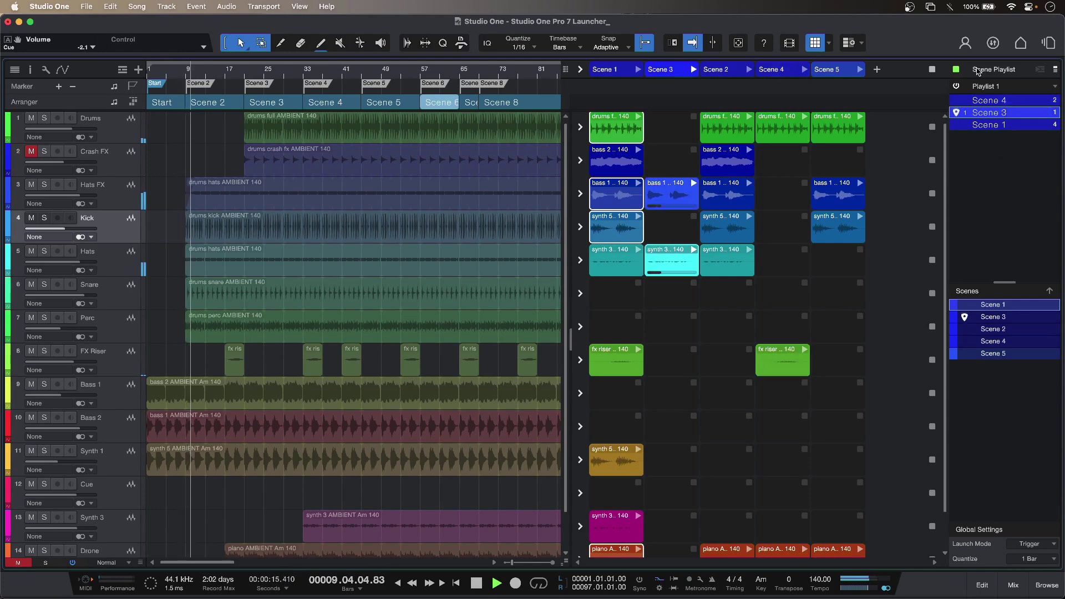
pyautogui.click(956, 70)
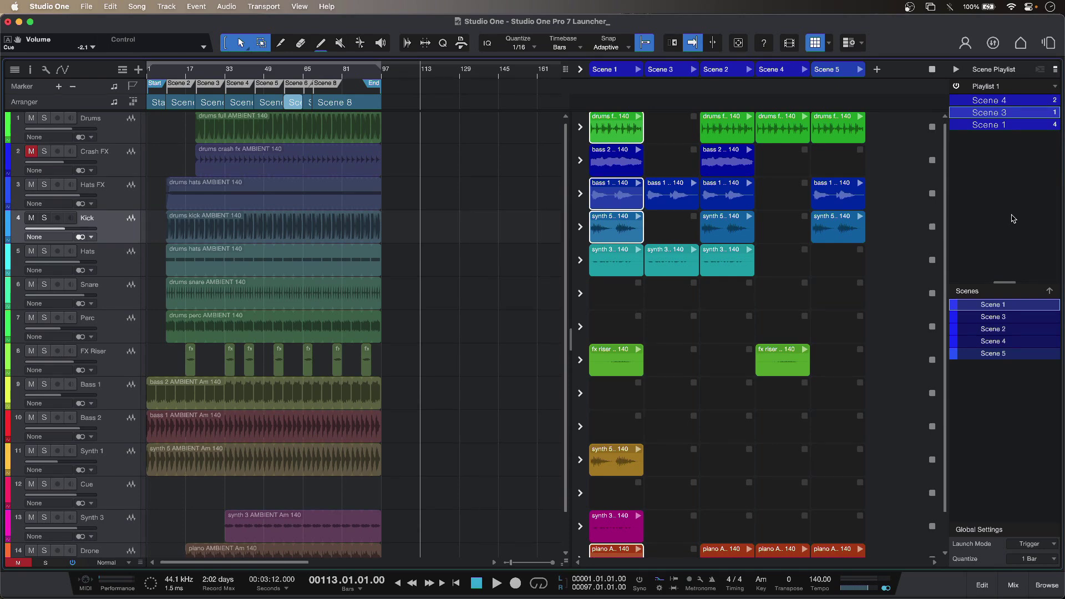
# Step: Insert Playlist 1 into the song at bar 113, return tracks to the arrangement and play it
pyautogui.click(1055, 86)
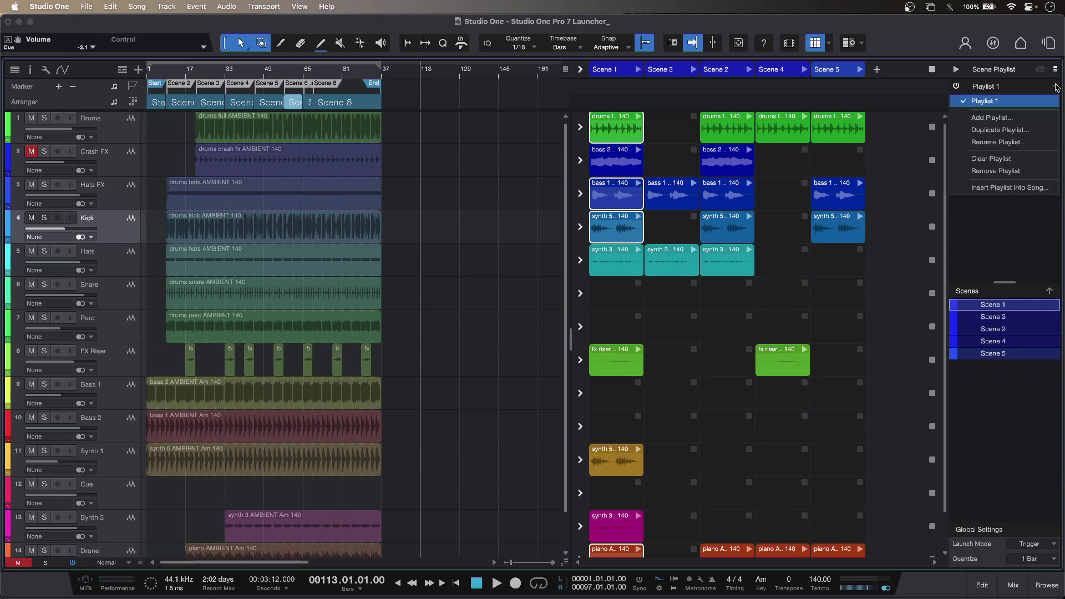
pyautogui.click(1015, 187)
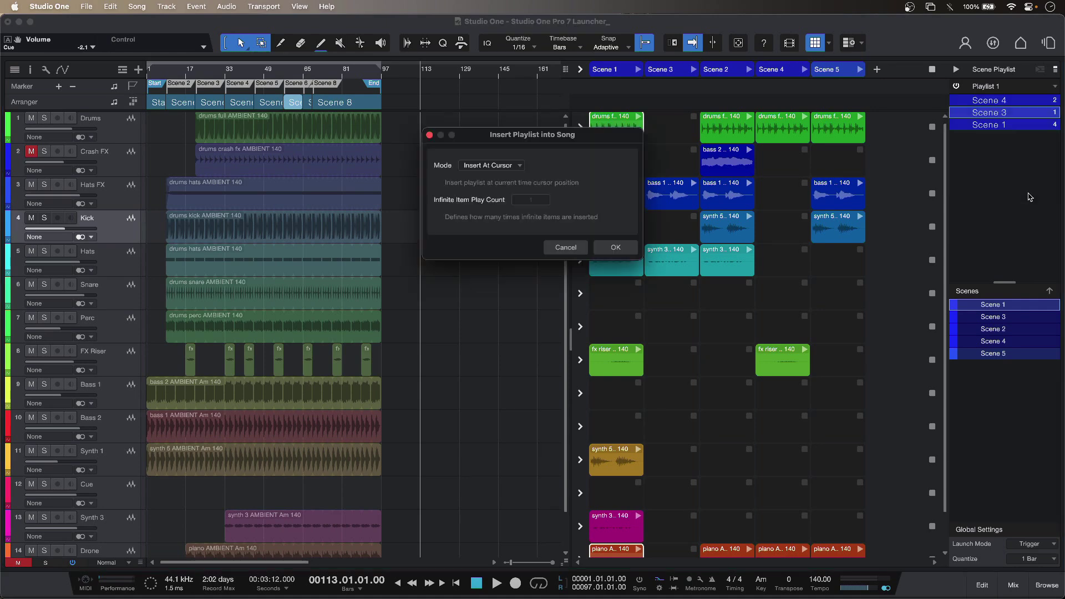
pyautogui.press('Return')
pyautogui.click(582, 69)
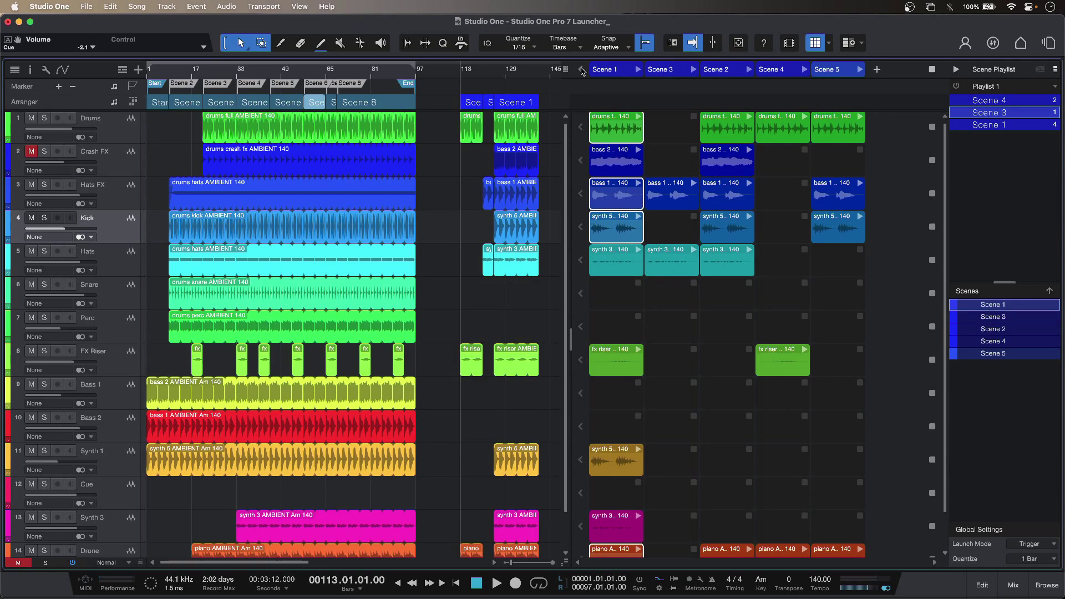
pyautogui.press('space')
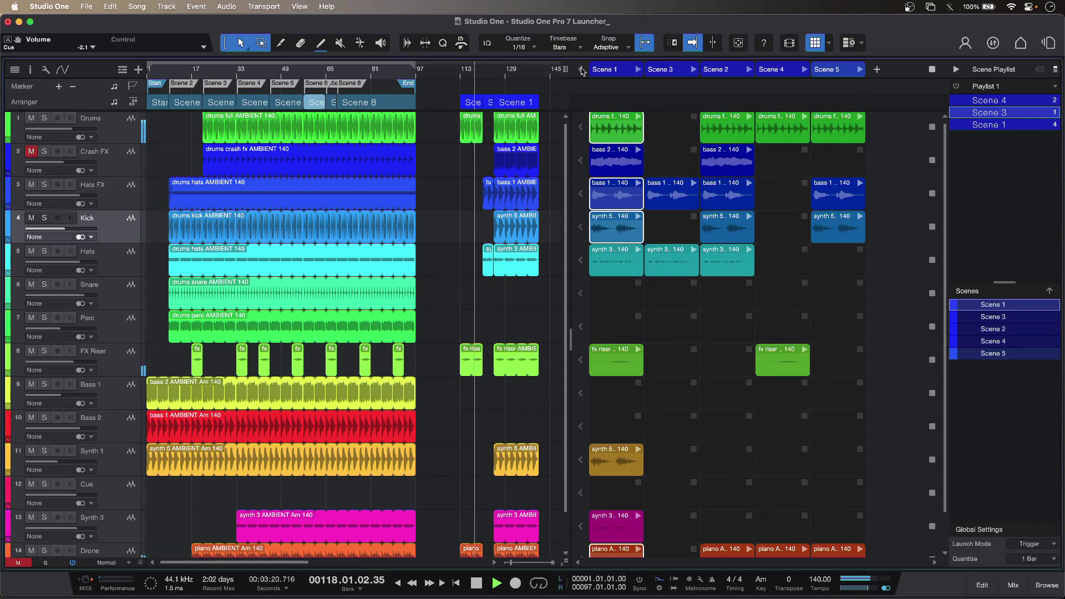